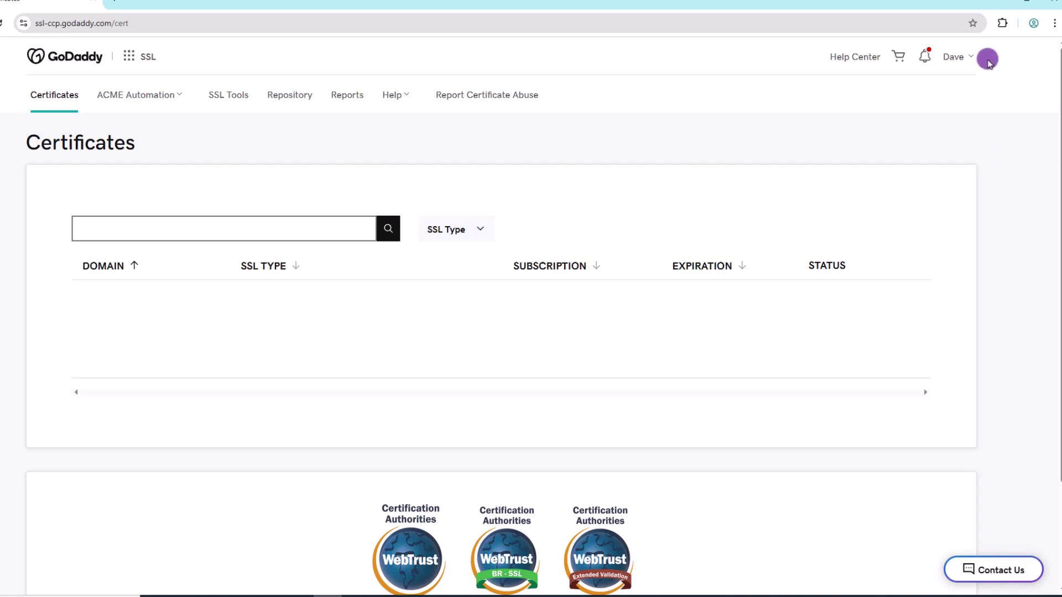
Step: From My Products, open the business card's email user management page and expand its Admin options
left_click(966, 57)
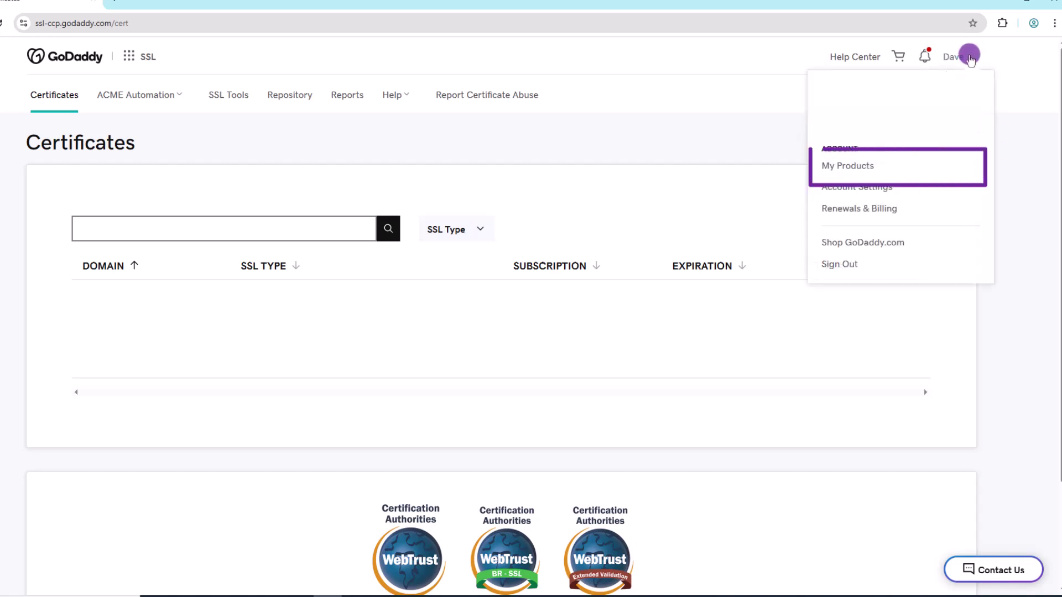
left_click(847, 166)
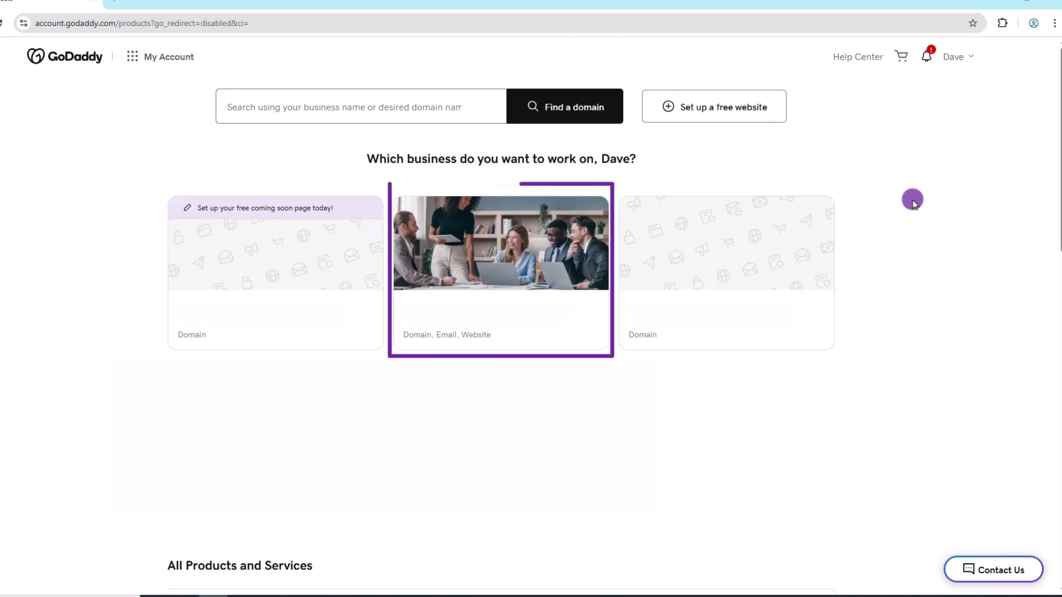
left_click(580, 265)
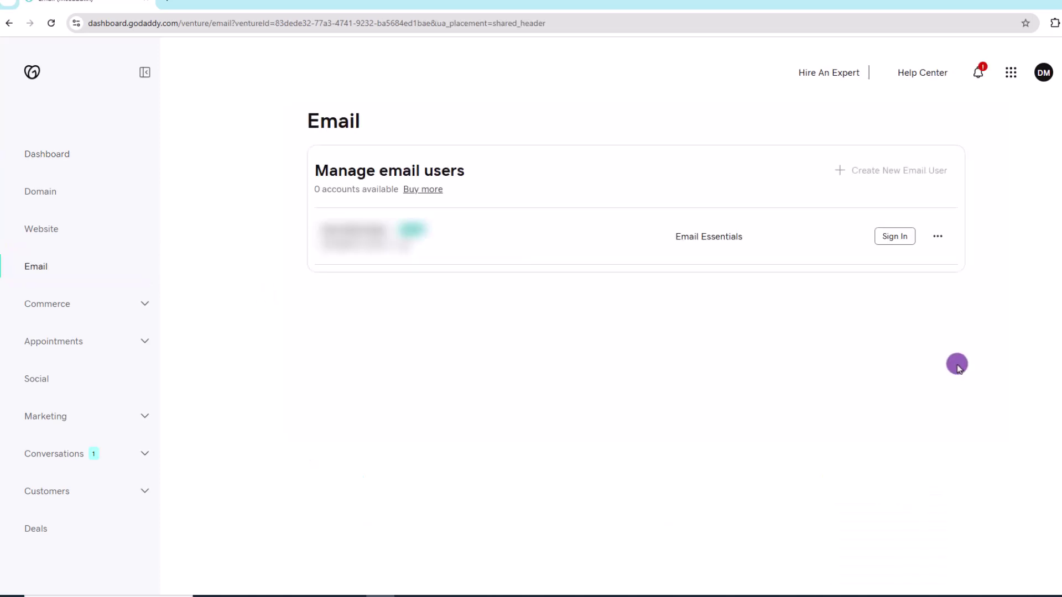
left_click(937, 237)
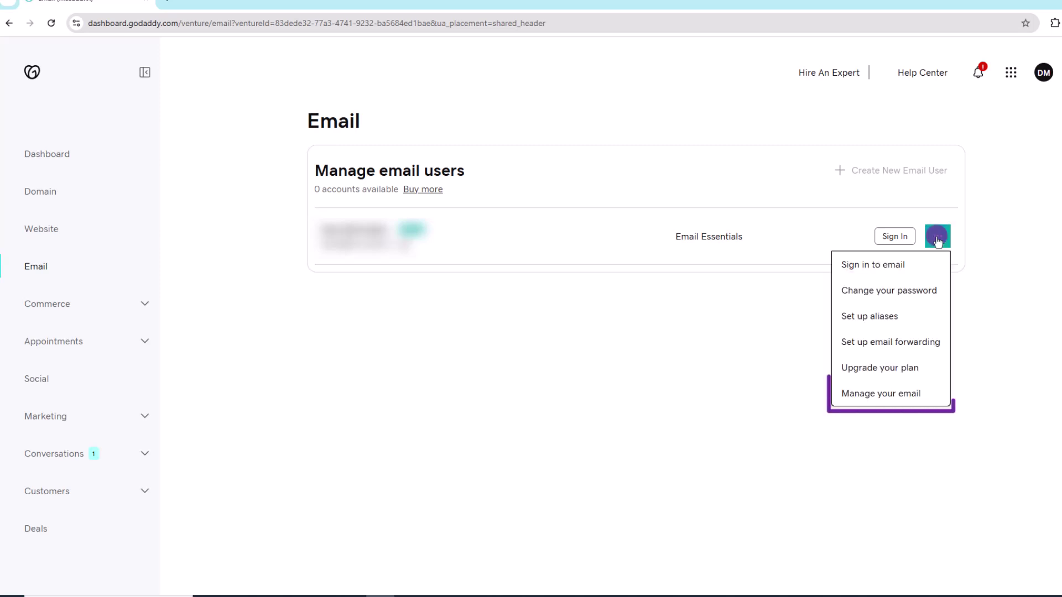
left_click(881, 394)
left_click(143, 267)
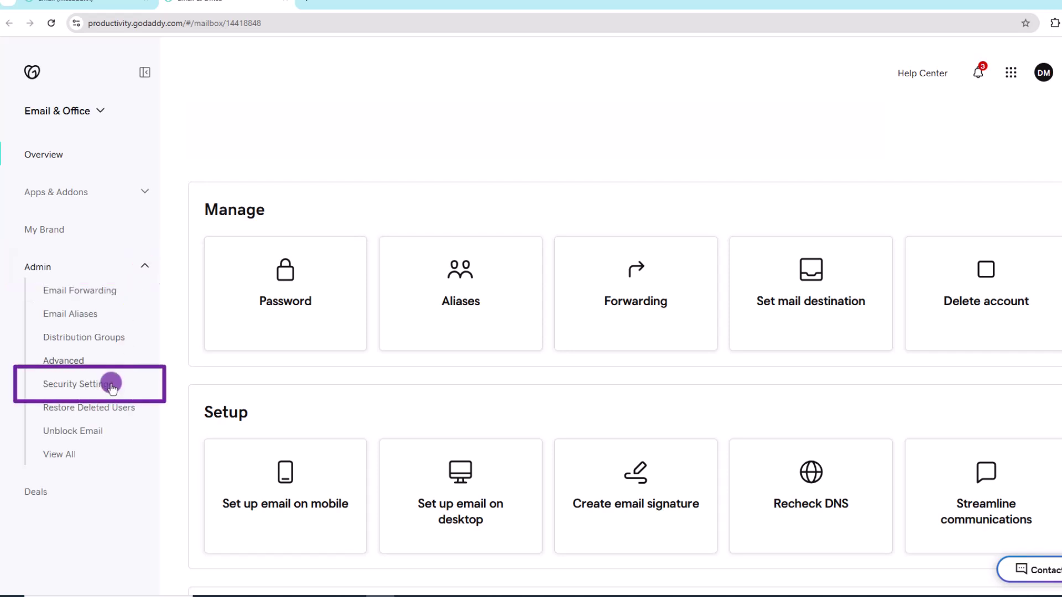
Step: Open Security Settings and continue into the Manage Security Defaults dialog
left_click(112, 384)
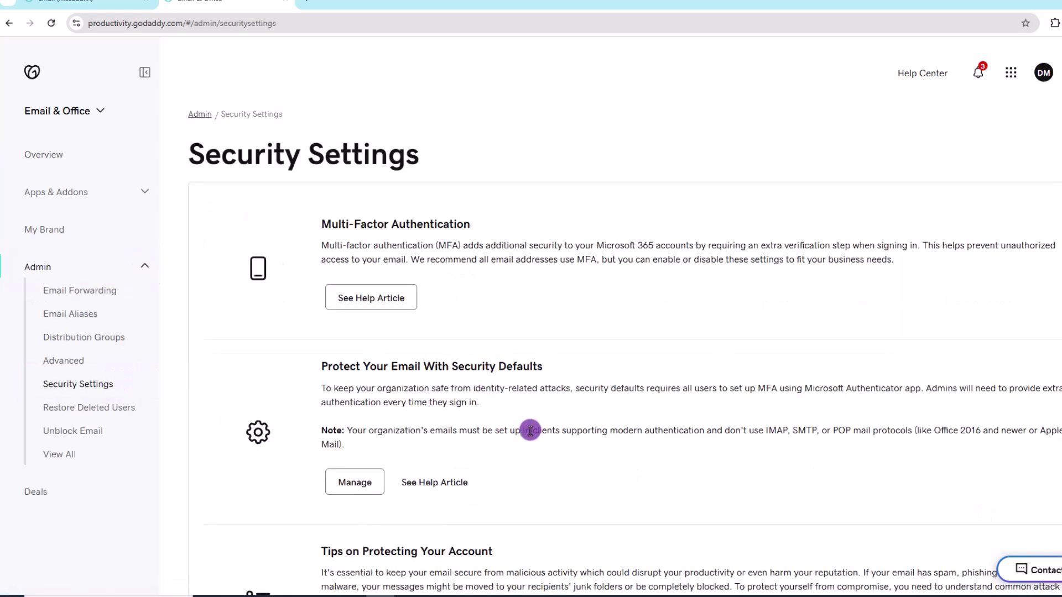
left_click(374, 483)
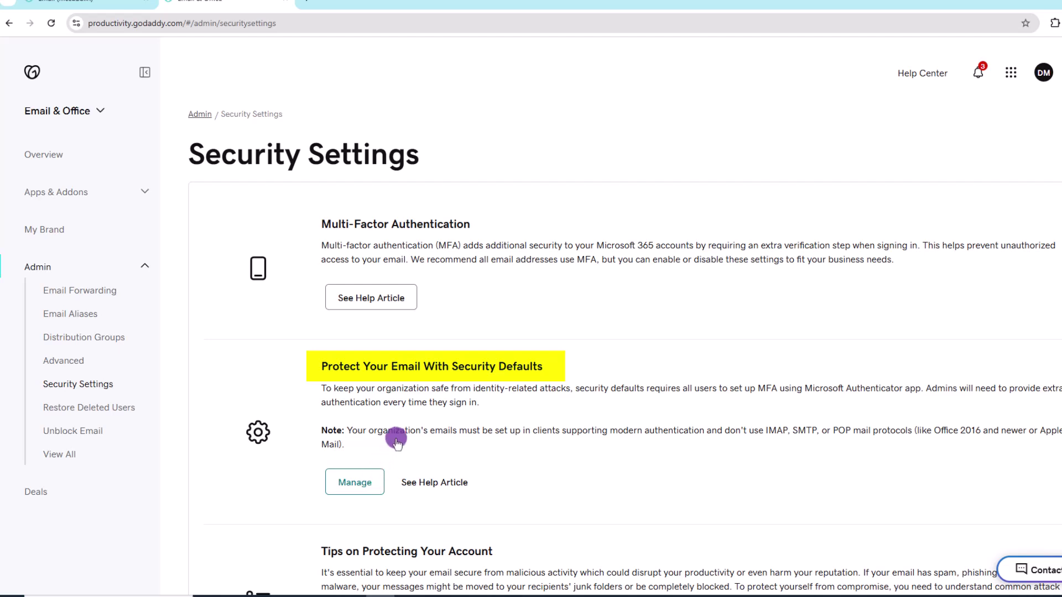
left_click(412, 384)
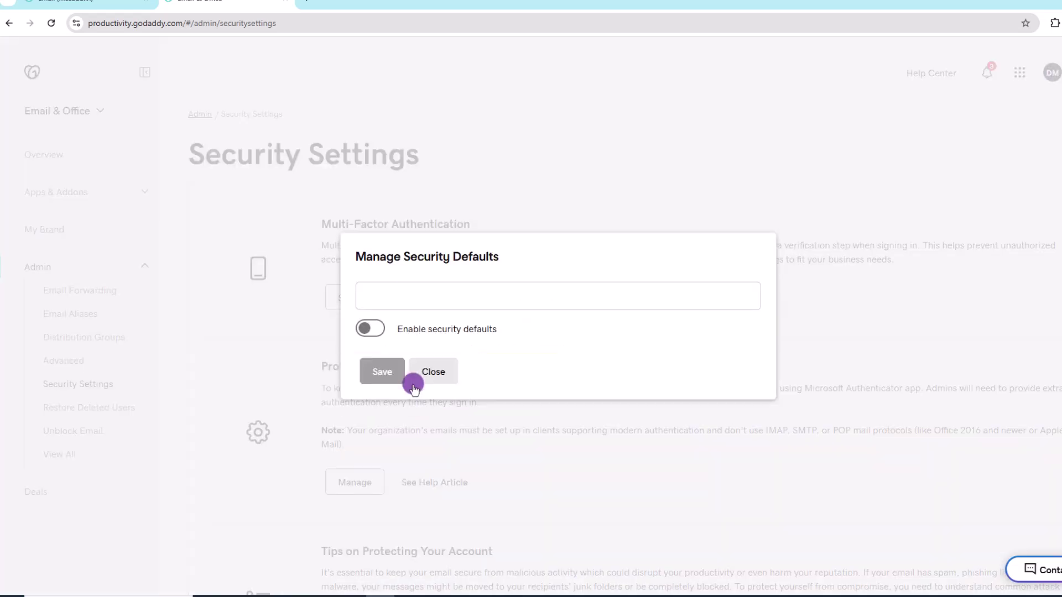